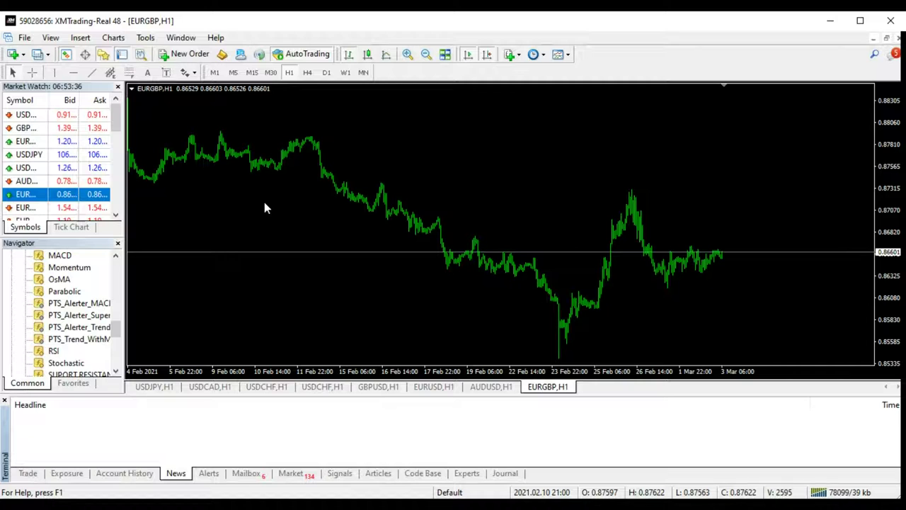
pyautogui.click(117, 175)
pyautogui.click(119, 122)
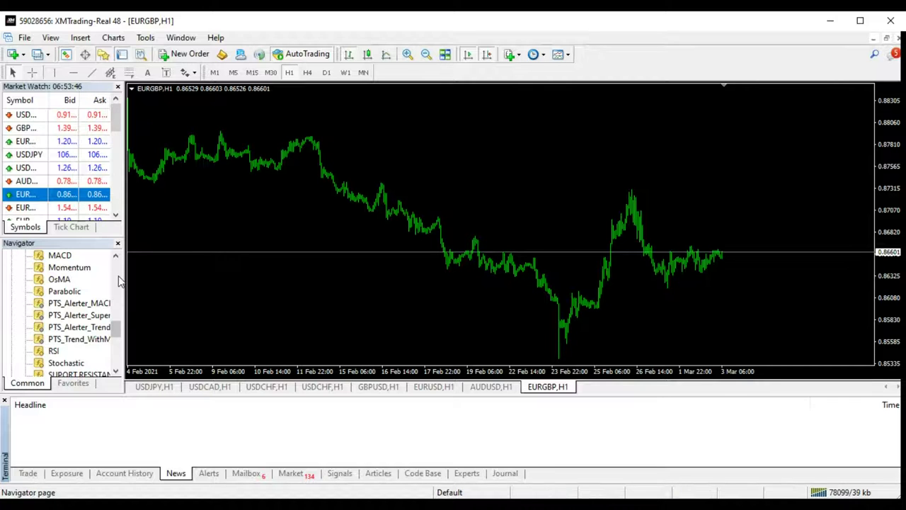
pyautogui.scroll(3, 120, 282)
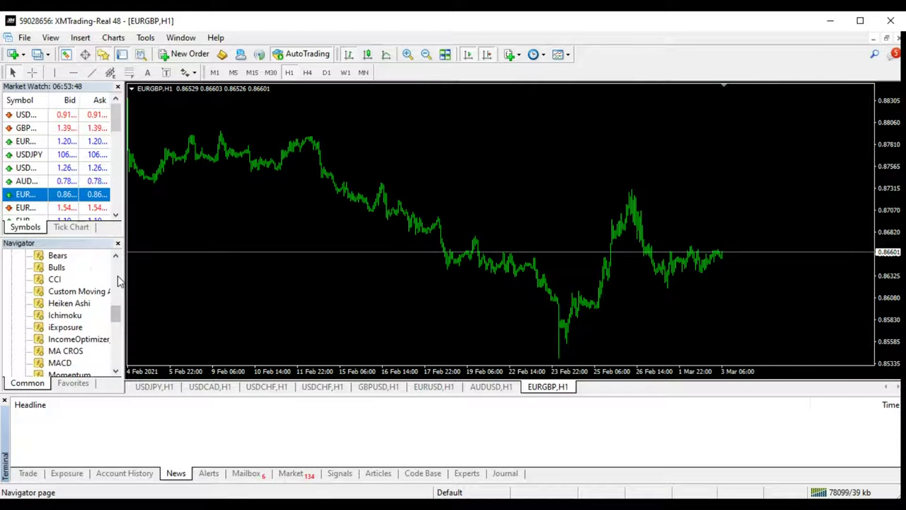
pyautogui.scroll(3, 120, 281)
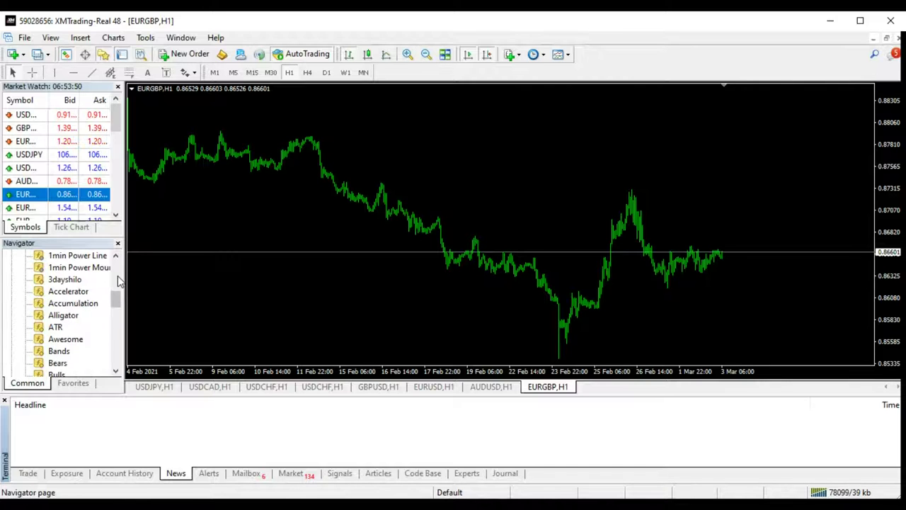
pyautogui.scroll(3, 119, 279)
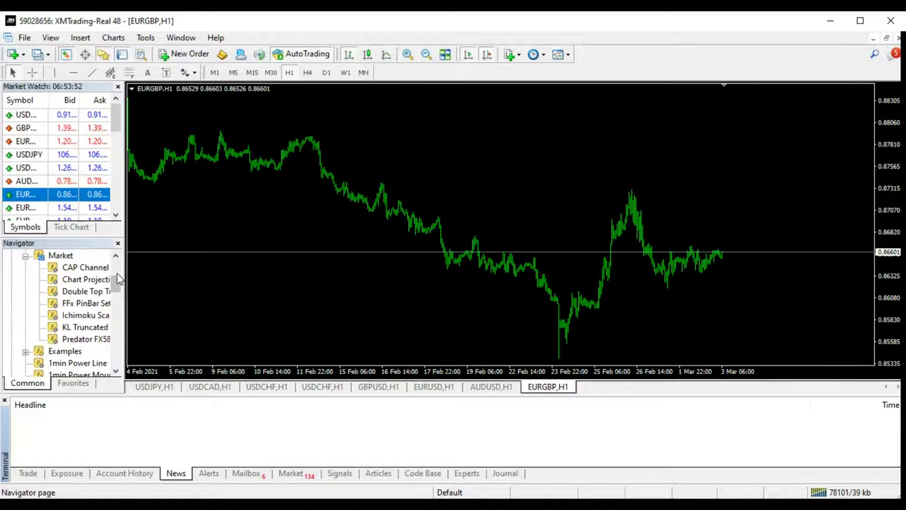
pyautogui.scroll(3, 118, 271)
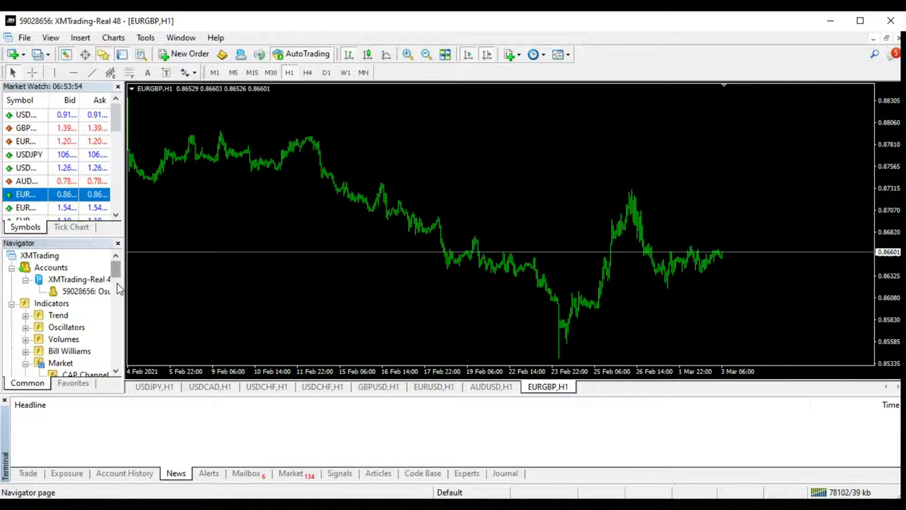
pyautogui.scroll(-3, 119, 290)
pyautogui.scroll(-3, 119, 311)
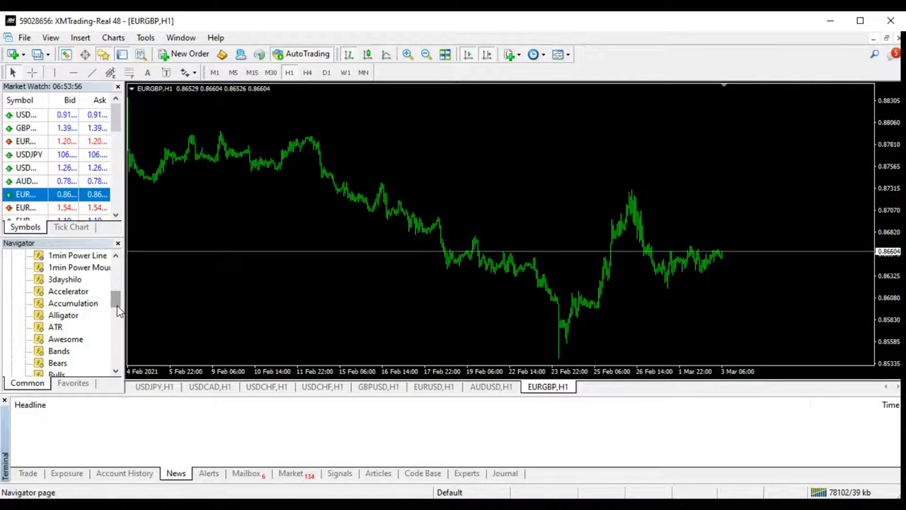
pyautogui.scroll(-3, 116, 325)
pyautogui.scroll(-3, 116, 339)
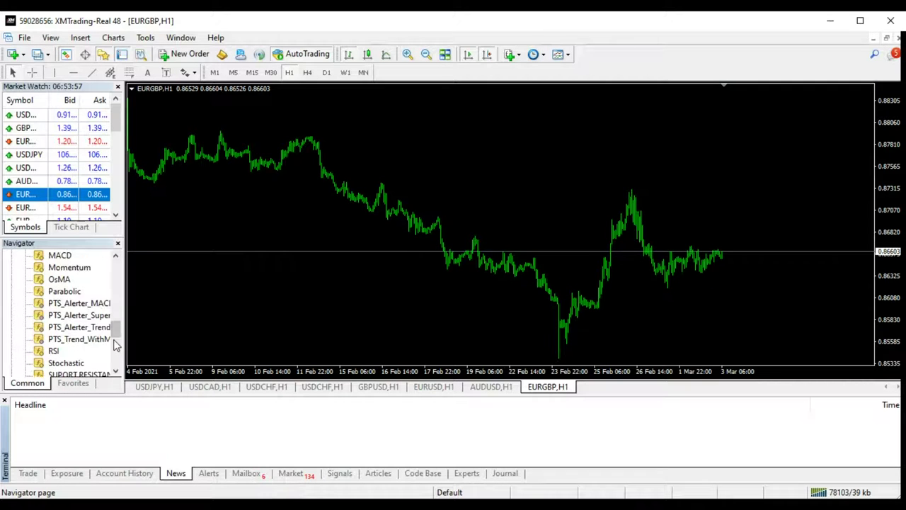
pyautogui.scroll(-3, 115, 345)
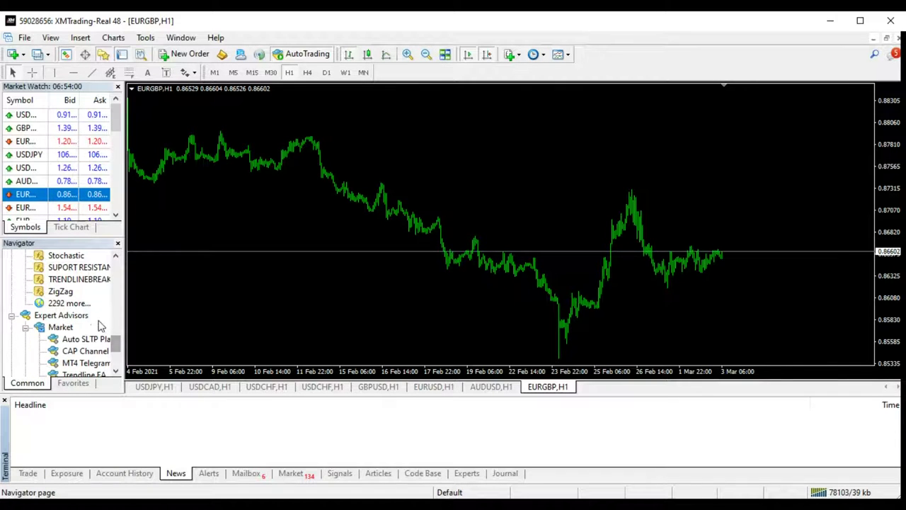
# Add the SUPORT RESISTANCE indicator to the EURGBP chart with SR_Intervaluuunew4 set to 500.
pyautogui.doubleClick(85, 272)
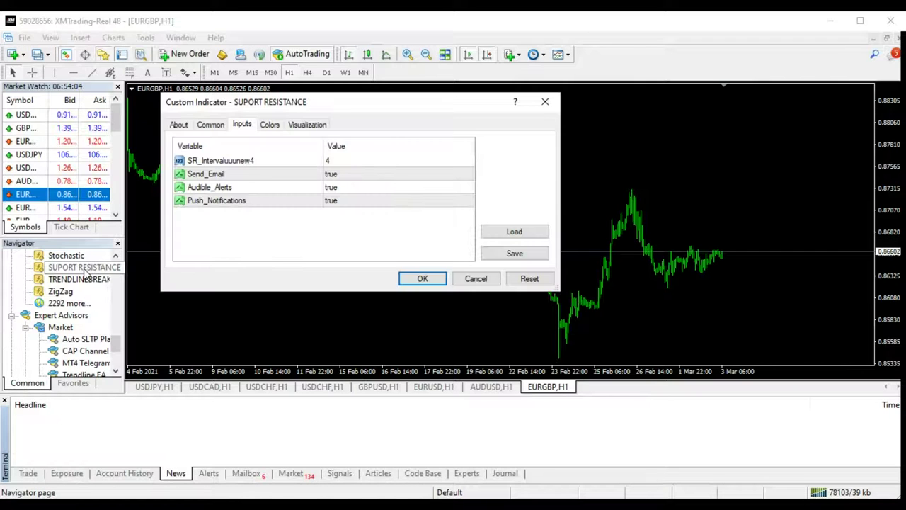
pyautogui.doubleClick(344, 162)
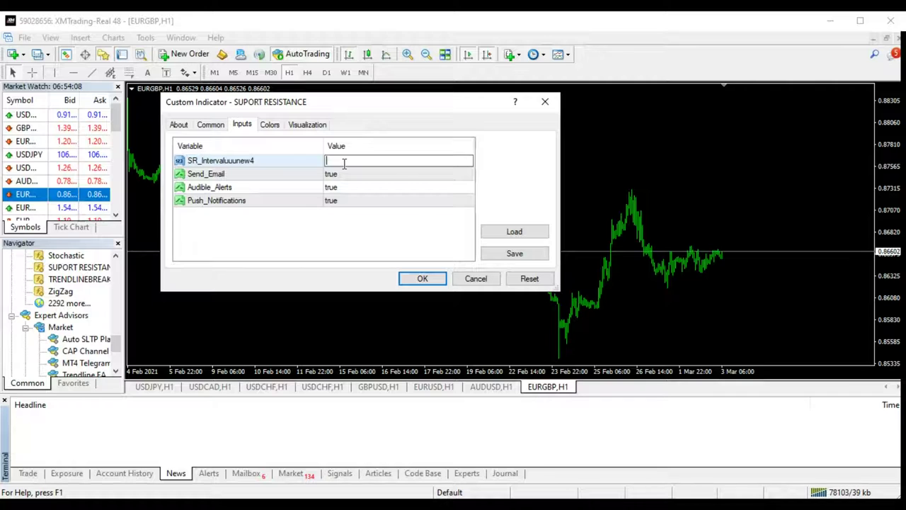
pyautogui.write('500')
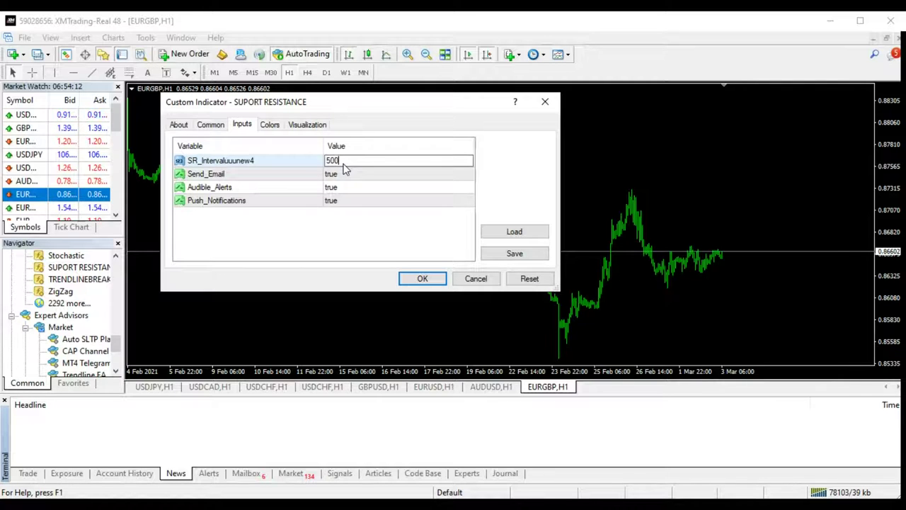
pyautogui.click(418, 279)
pyautogui.click(408, 280)
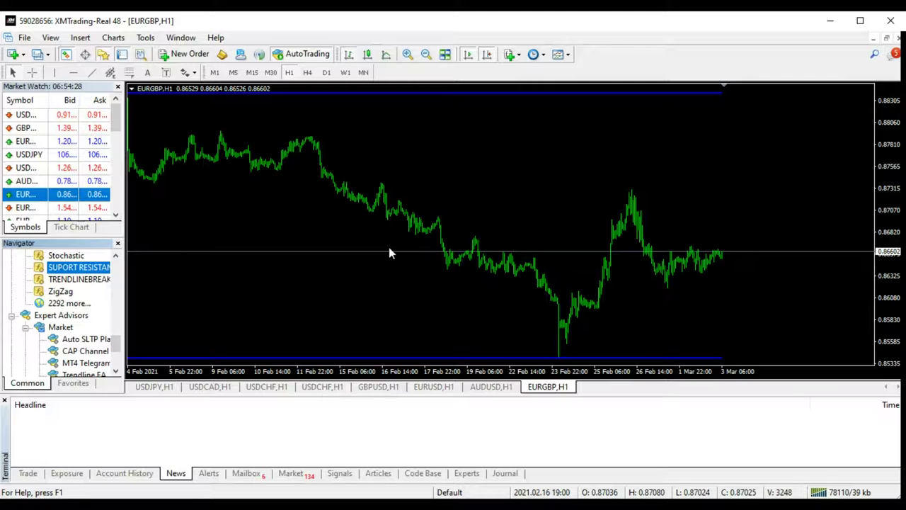
# Place a horizontal line at about 0.8707, then delete it again.
pyautogui.moveTo(305, 291)
pyautogui.mouseDown()
pyautogui.moveTo(429, 285)
pyautogui.moveTo(292, 284)
pyautogui.mouseUp()
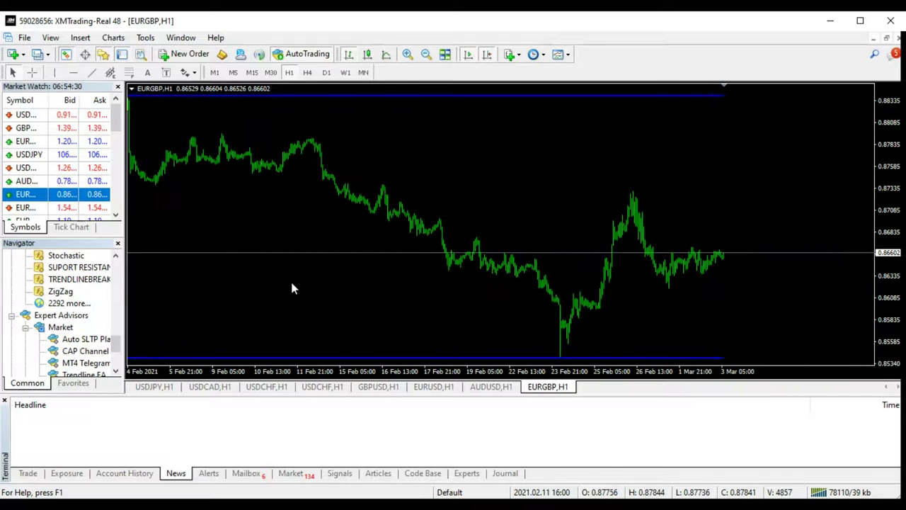
pyautogui.click(77, 73)
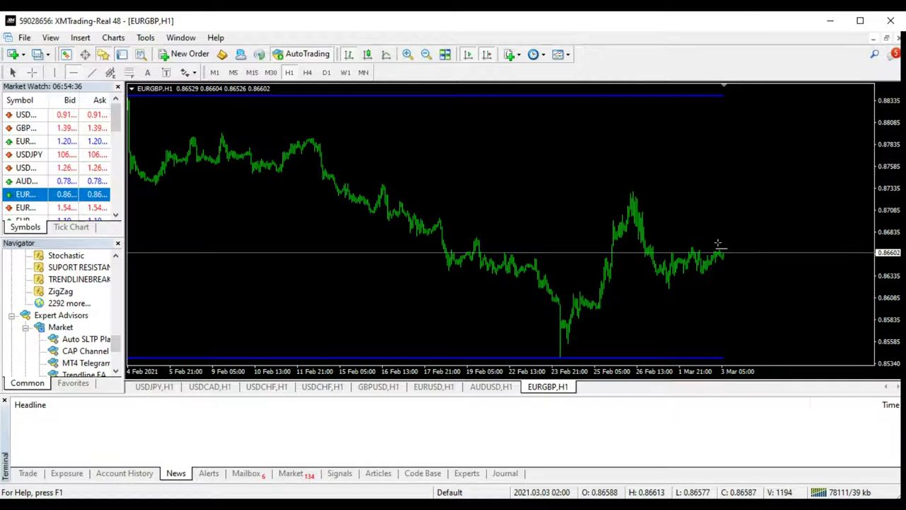
pyautogui.click(659, 211)
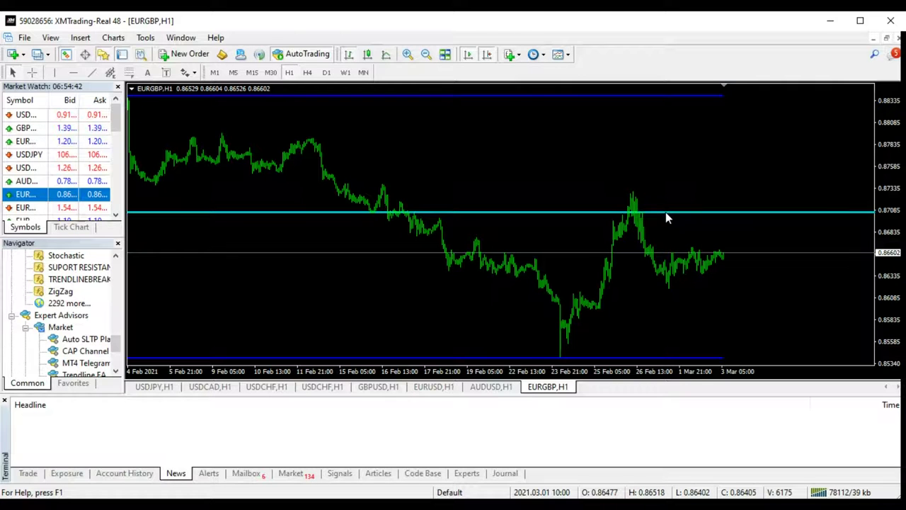
pyautogui.doubleClick(666, 212)
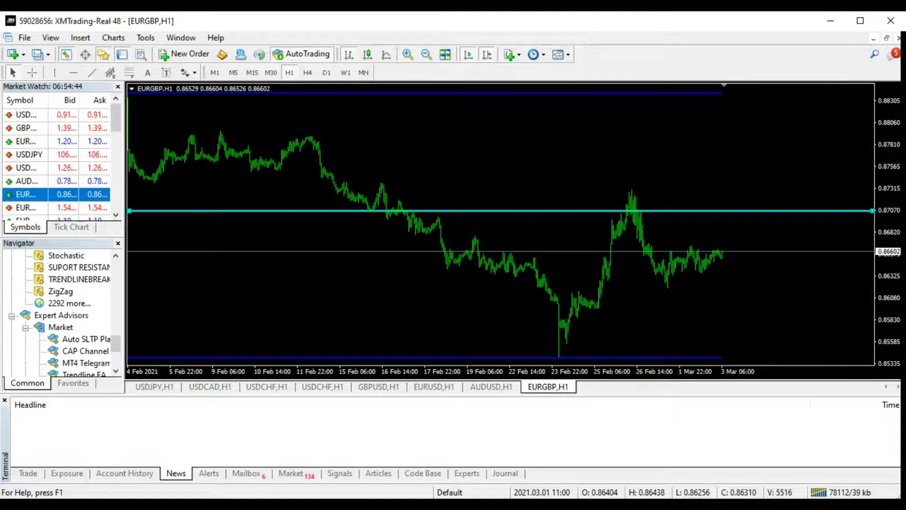
pyautogui.press('Delete')
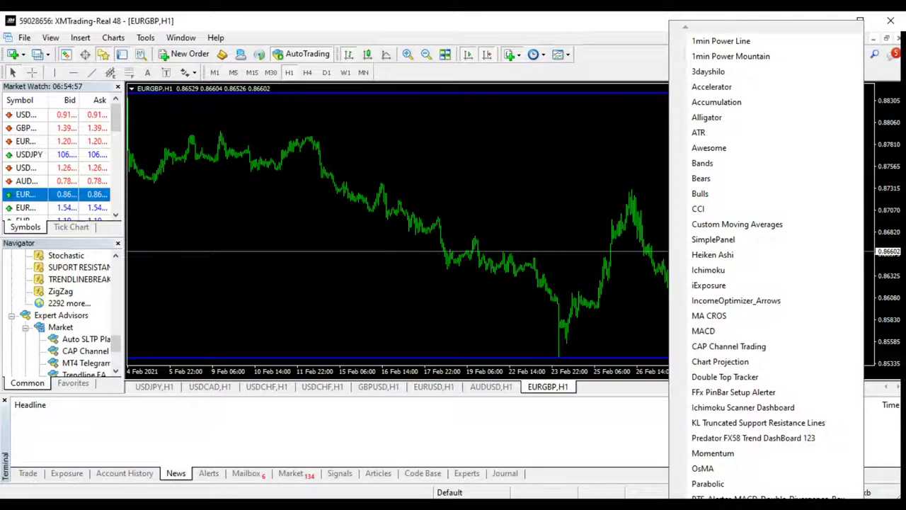
# Add IncomeOptimizer_Arrows, clearing the FastEMA value of 15 and setting SlowEMA to 50.
pyautogui.click(737, 301)
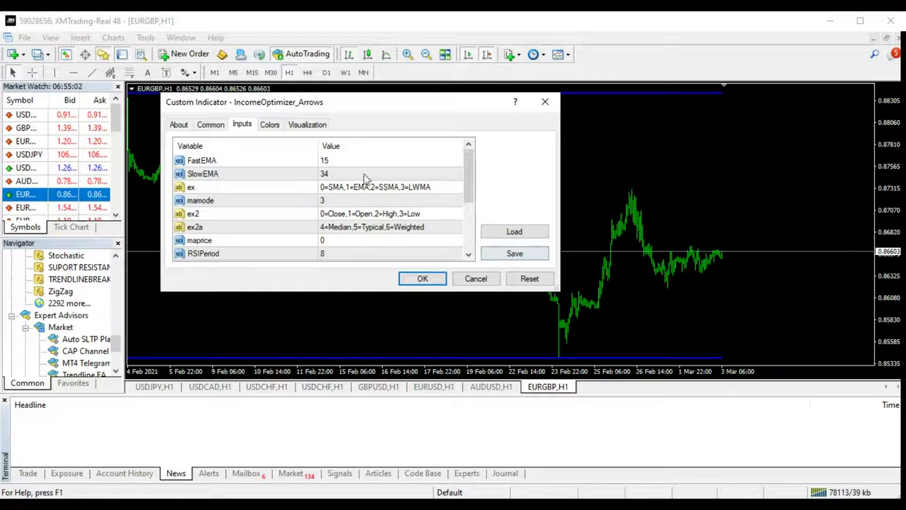
pyautogui.doubleClick(348, 159)
pyautogui.press('BackSpace')
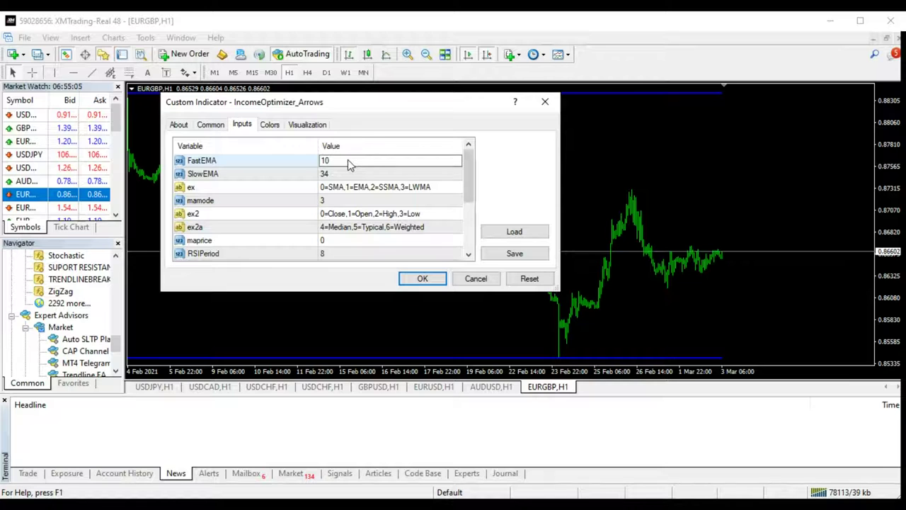
pyautogui.doubleClick(345, 174)
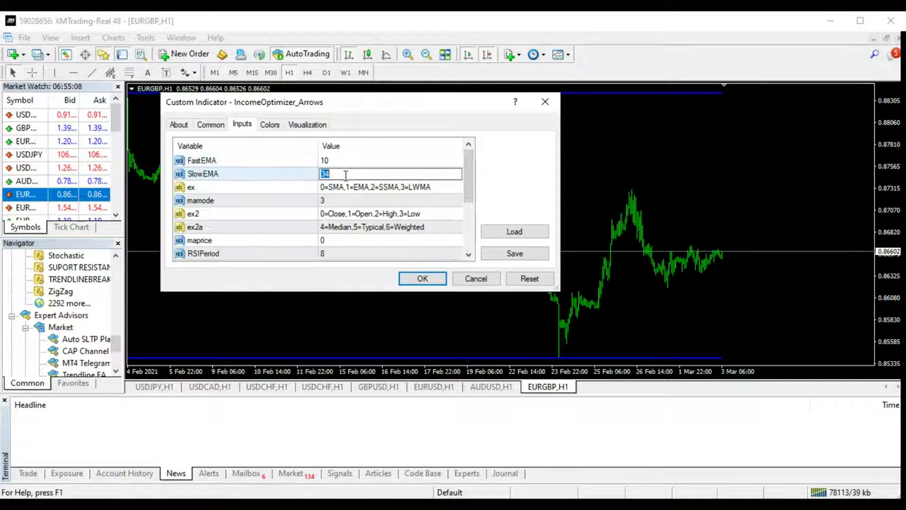
pyautogui.write('50')
# Set alertsEmail to true and view the buffer colours Yellow, Red, Aqua and Yellow.
pyautogui.click(469, 256)
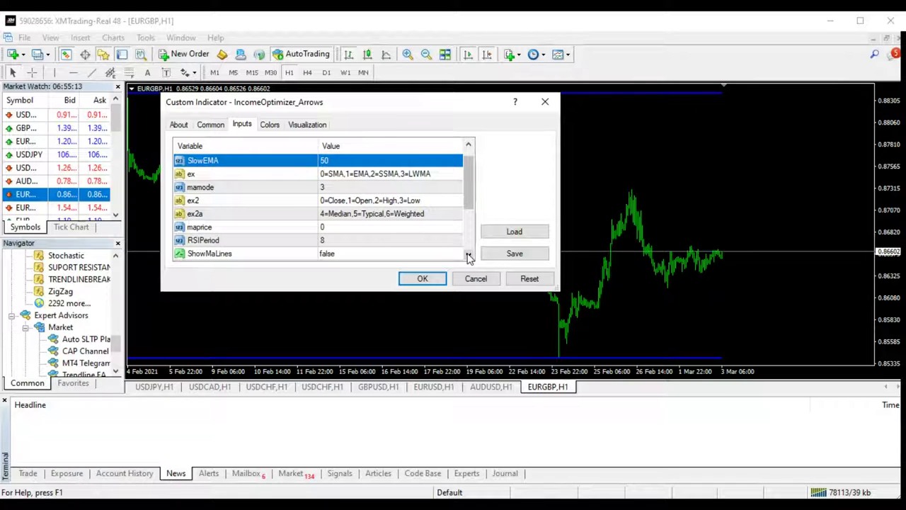
pyautogui.click(469, 256)
pyautogui.click(468, 257)
pyautogui.click(469, 257)
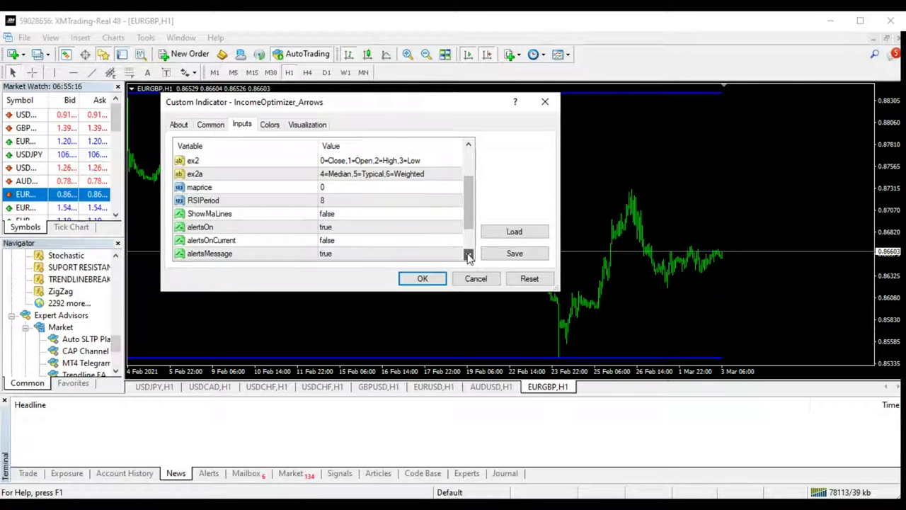
pyautogui.click(468, 256)
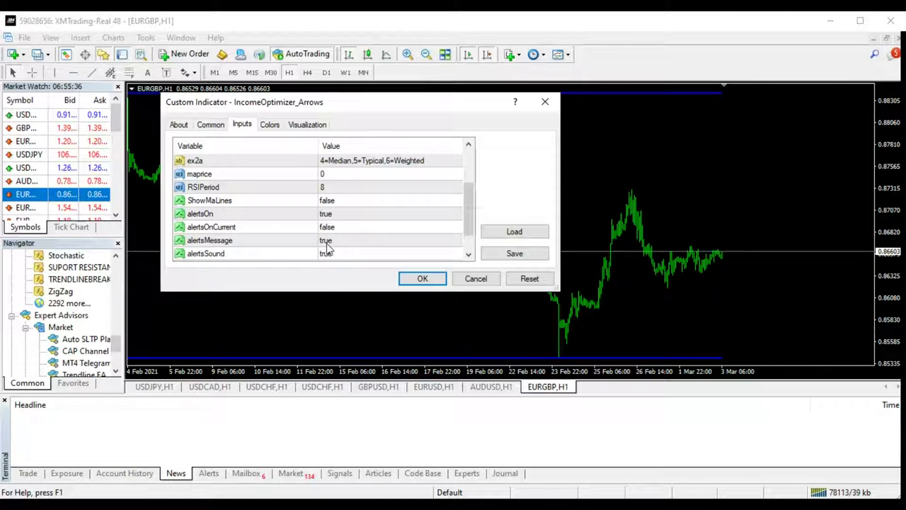
pyautogui.click(467, 257)
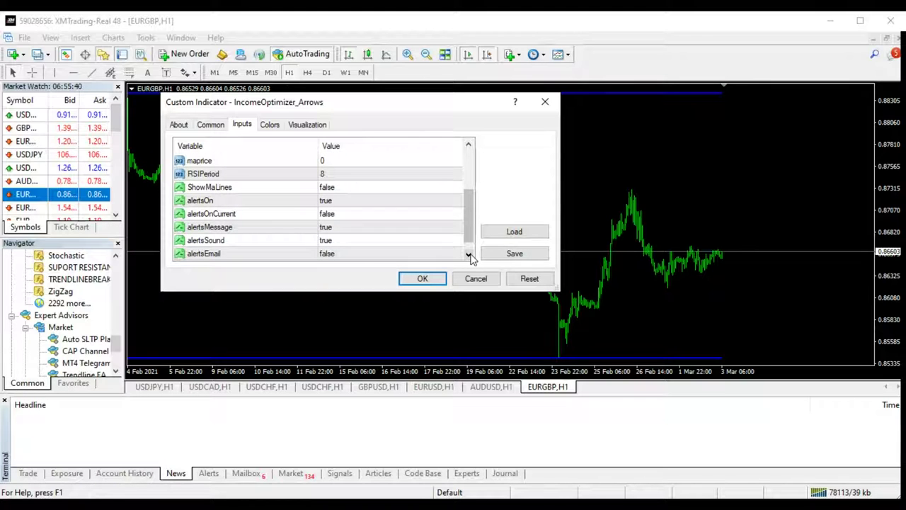
pyautogui.click(468, 255)
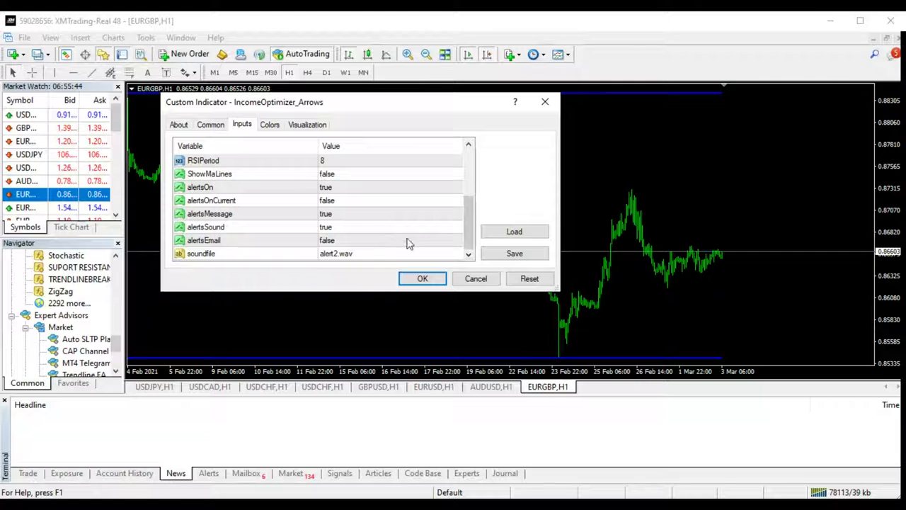
pyautogui.click(455, 243)
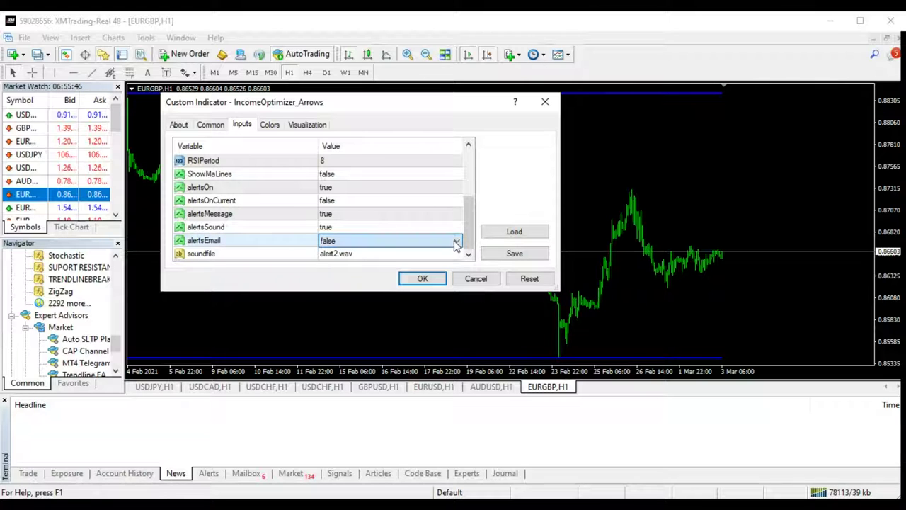
pyautogui.click(270, 124)
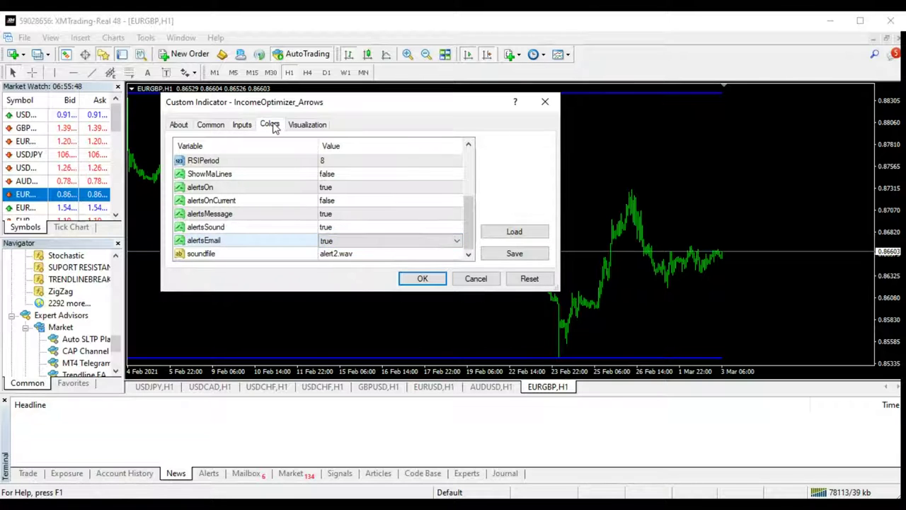
# Apply IncomeOptimizer_Arrows to the chart and draw a white trendline rising from the 23 Feb low.
pyautogui.click(422, 279)
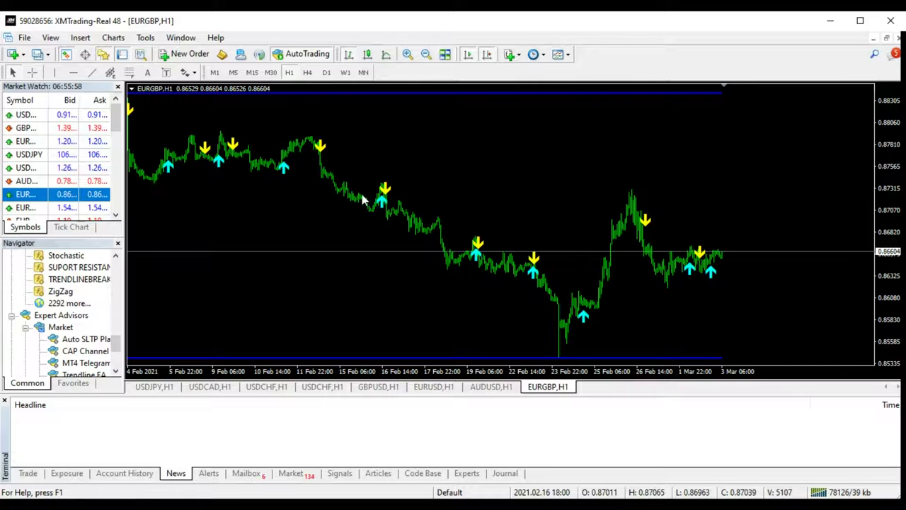
pyautogui.click(91, 73)
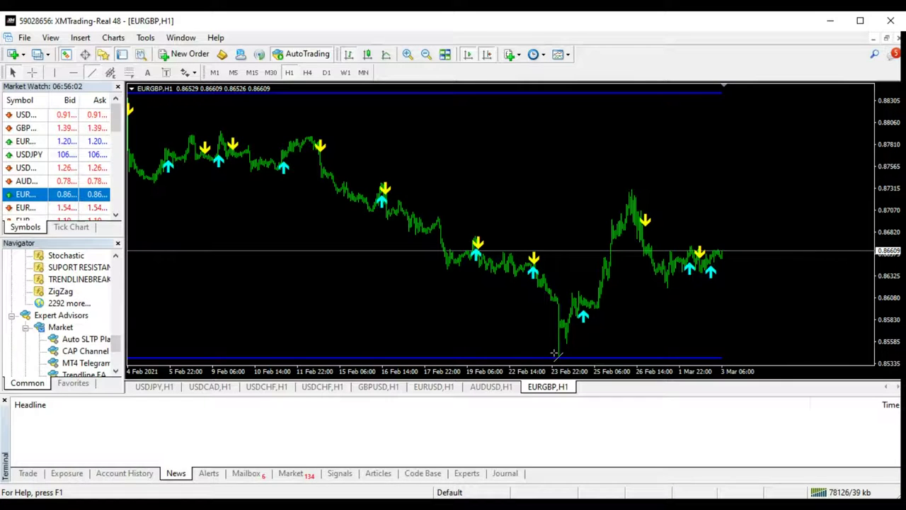
pyautogui.moveTo(555, 354); pyautogui.dragTo(741, 267)
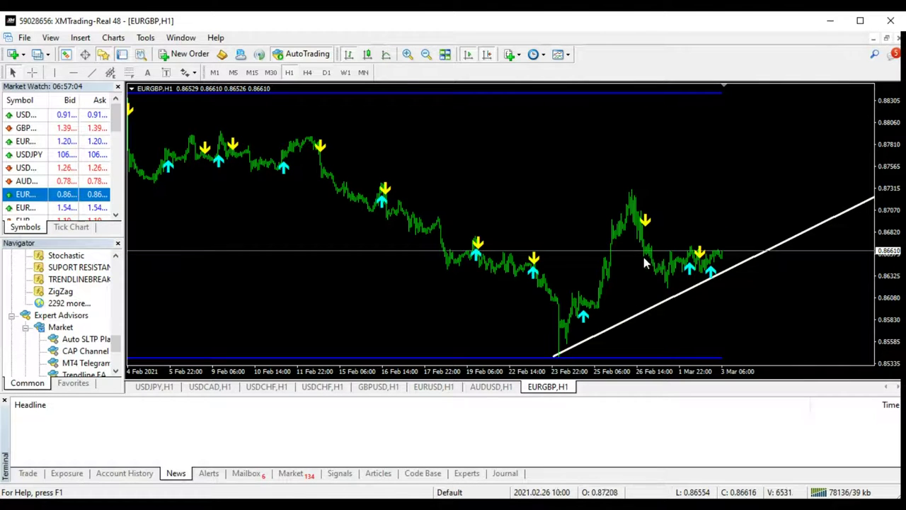
pyautogui.moveTo(236, 110); pyautogui.dragTo(308, 121)
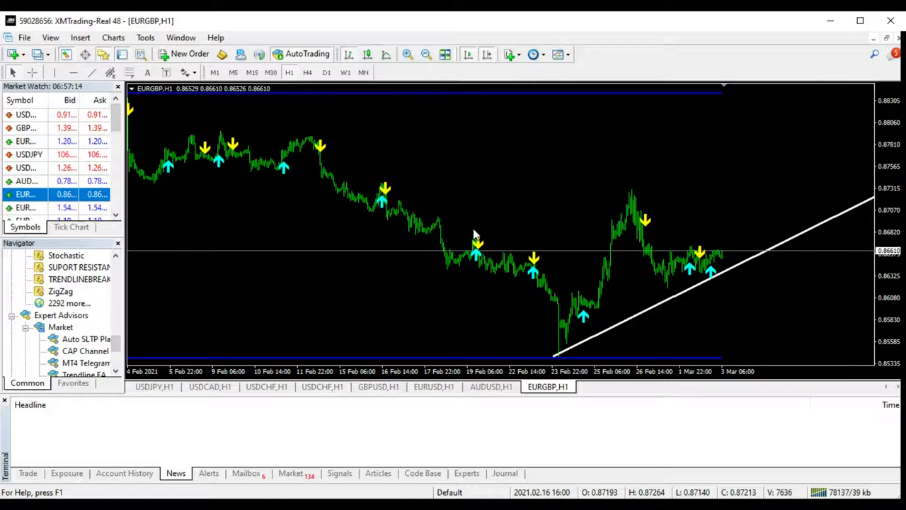
# Draw a white trendline descending from the early-February high toward the lower right.
pyautogui.click(92, 73)
pyautogui.moveTo(196, 101)
pyautogui.mouseDown()
pyautogui.moveTo(307, 145)
pyautogui.moveTo(298, 118)
pyautogui.mouseUp()
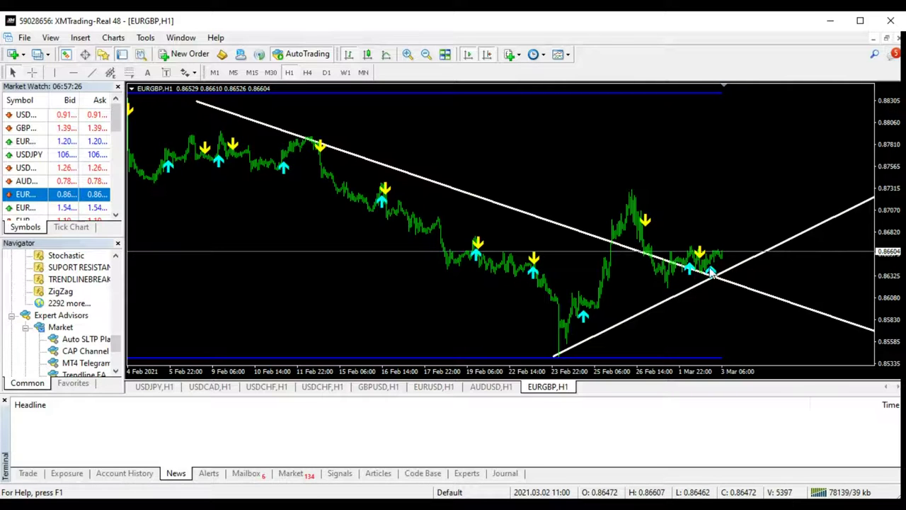
# Delete the descending trendline and then the ascending trendline from the chart.
pyautogui.doubleClick(466, 200)
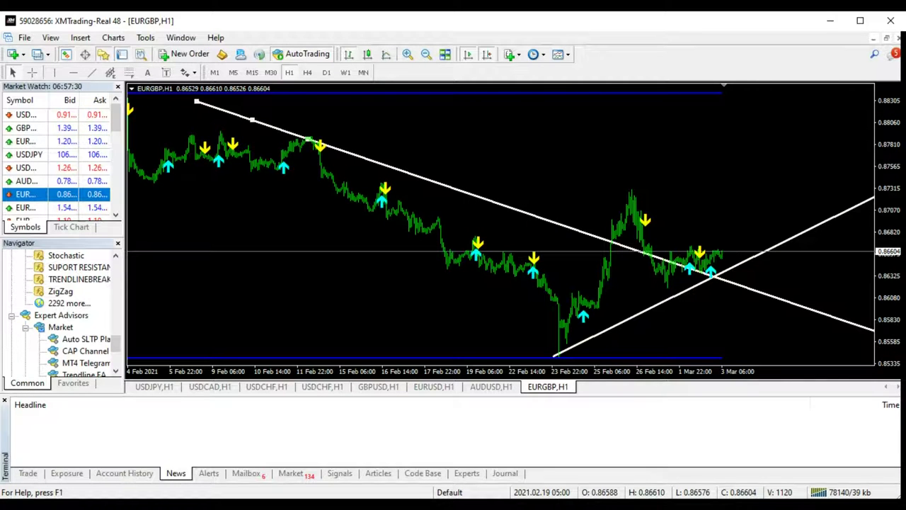
pyautogui.press('Delete')
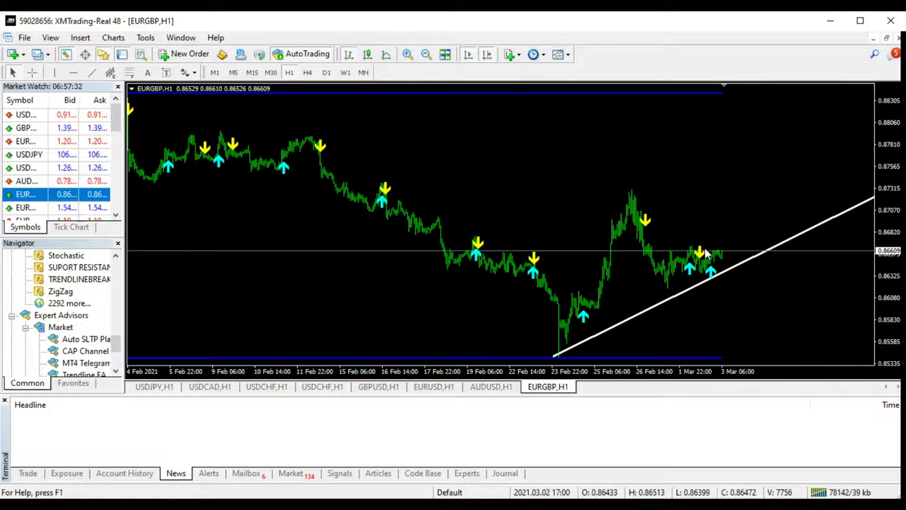
pyautogui.doubleClick(746, 261)
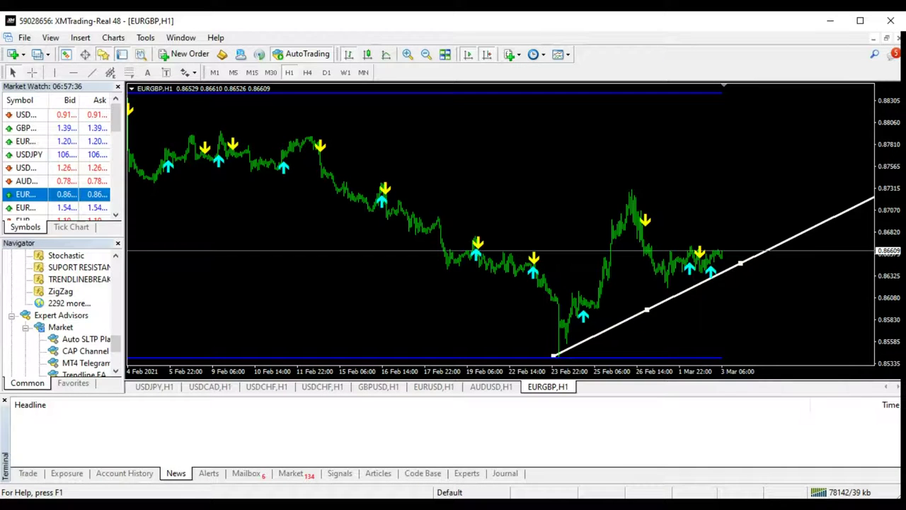
pyautogui.press('Delete')
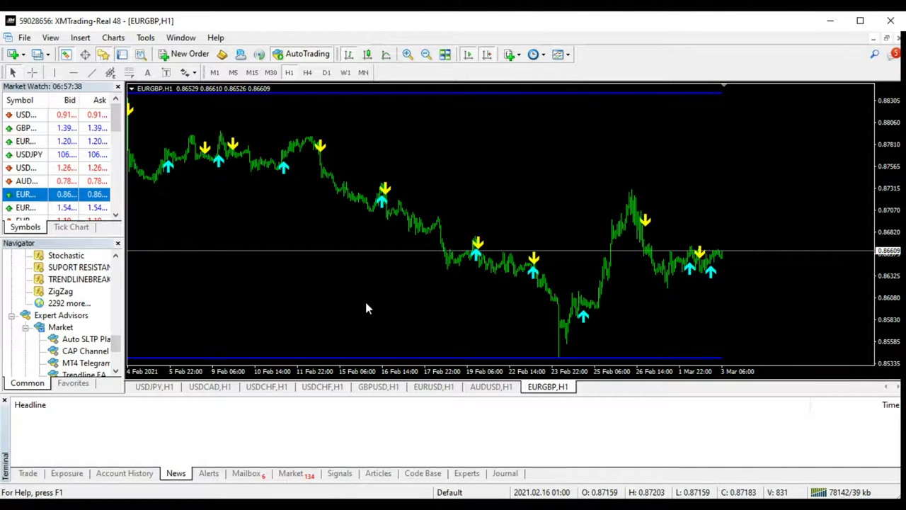
pyautogui.scroll(1, 363, 301)
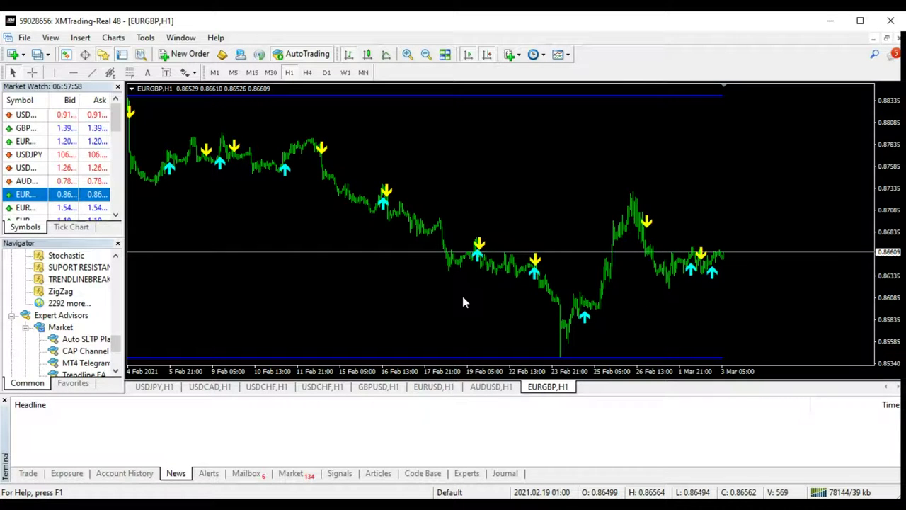
pyautogui.scroll(-1, 463, 303)
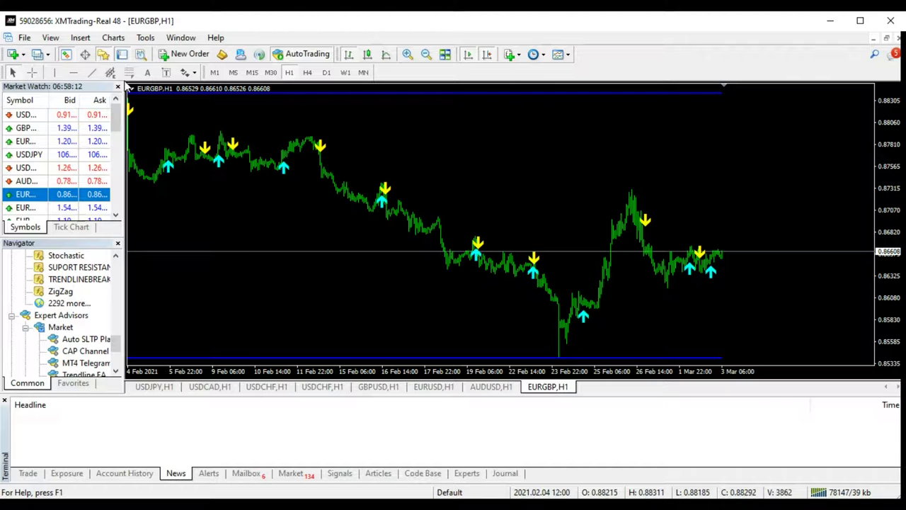
# Draw a new white trendline rising from the 23 Feb low through the early-March dips.
pyautogui.click(92, 76)
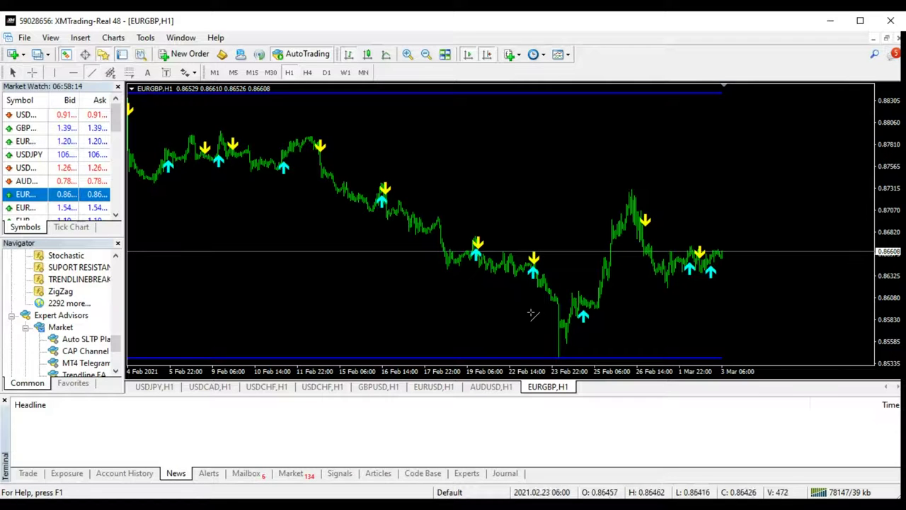
pyautogui.moveTo(553, 357)
pyautogui.mouseDown()
pyautogui.moveTo(731, 263)
pyautogui.moveTo(747, 265)
pyautogui.mouseUp()
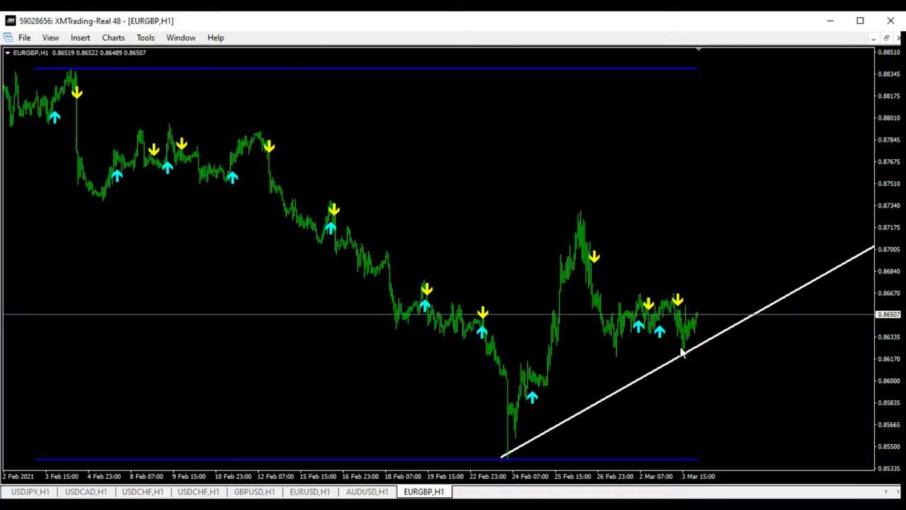
pyautogui.moveTo(683, 352)
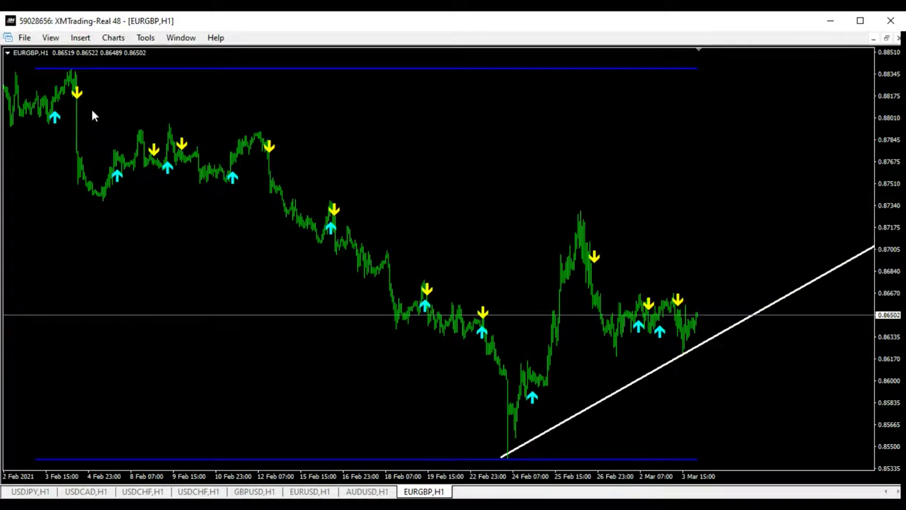
# Add a cyan horizontal line and move it to about 0.87005.
pyautogui.click(79, 43)
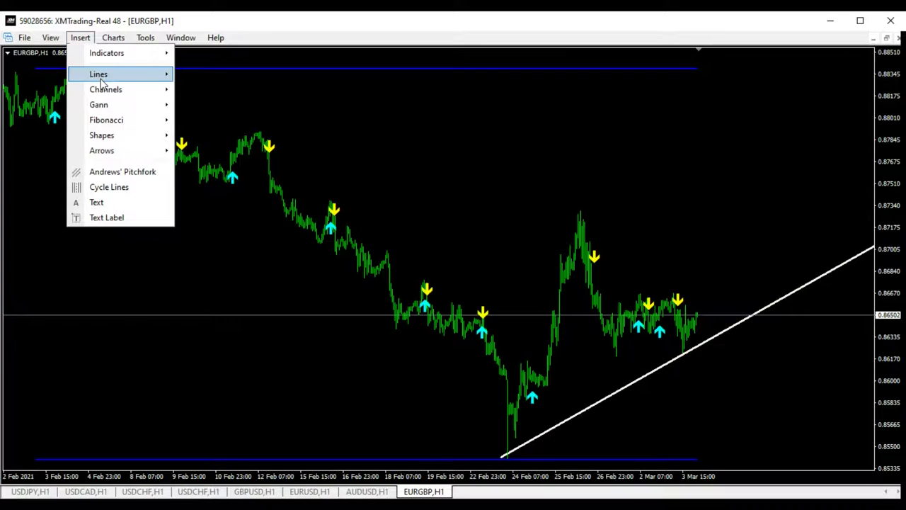
pyautogui.moveTo(133, 71)
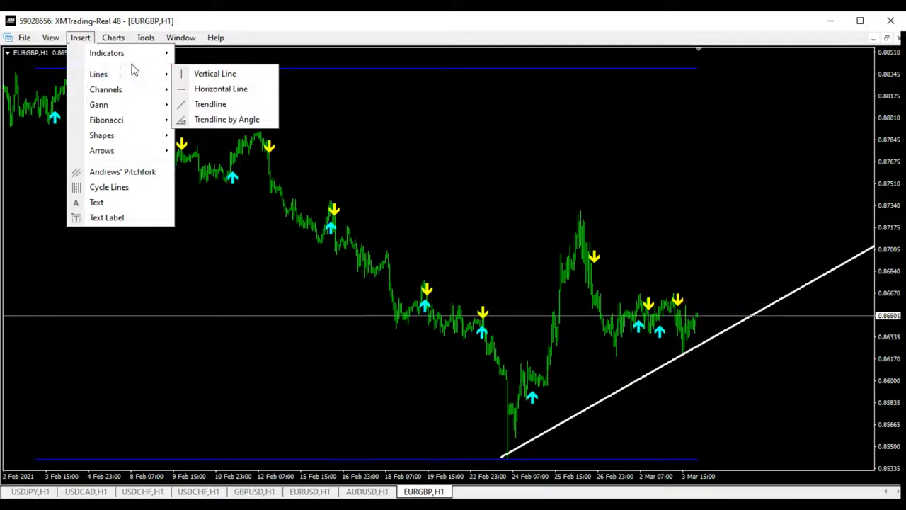
pyautogui.click(223, 90)
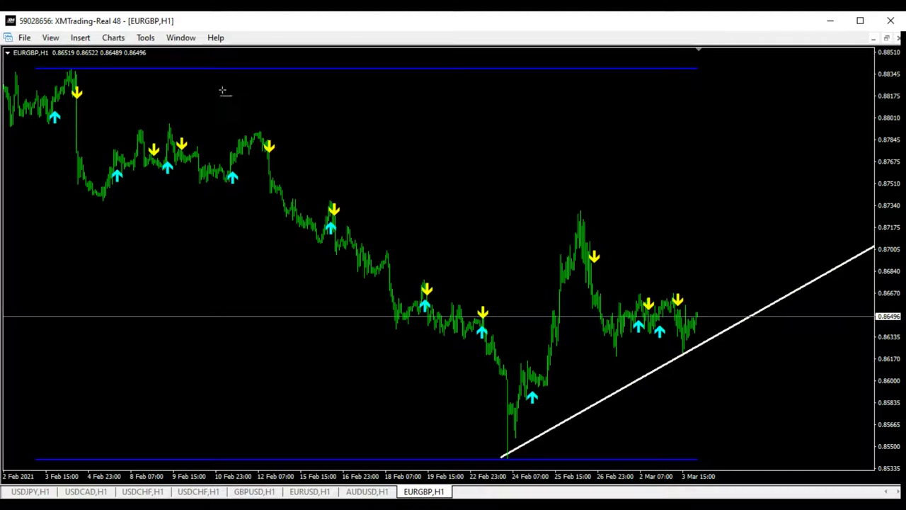
pyautogui.click(642, 231)
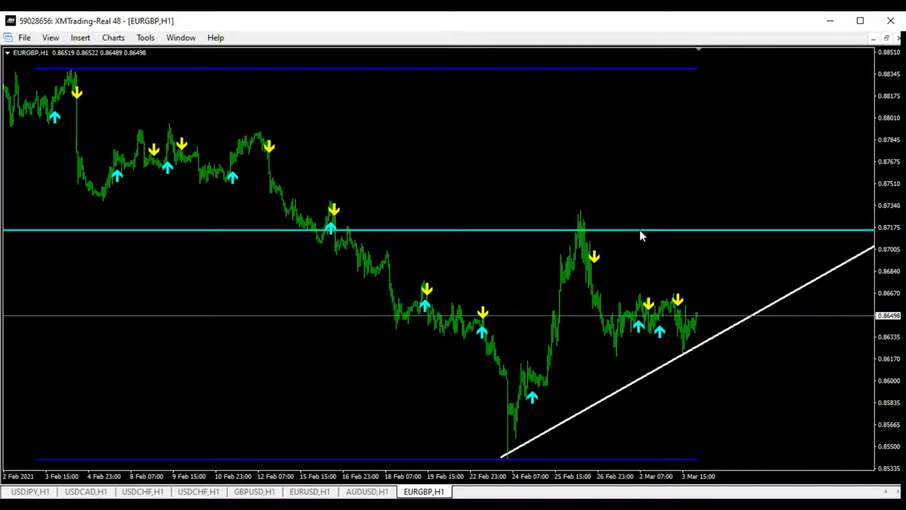
pyautogui.doubleClick(640, 230)
pyautogui.moveTo(639, 230); pyautogui.dragTo(632, 249)
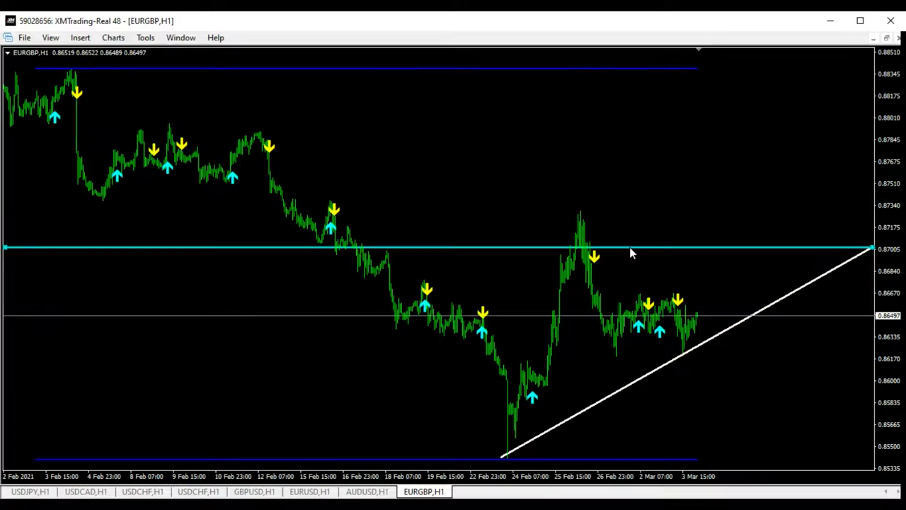
pyautogui.doubleClick(631, 252)
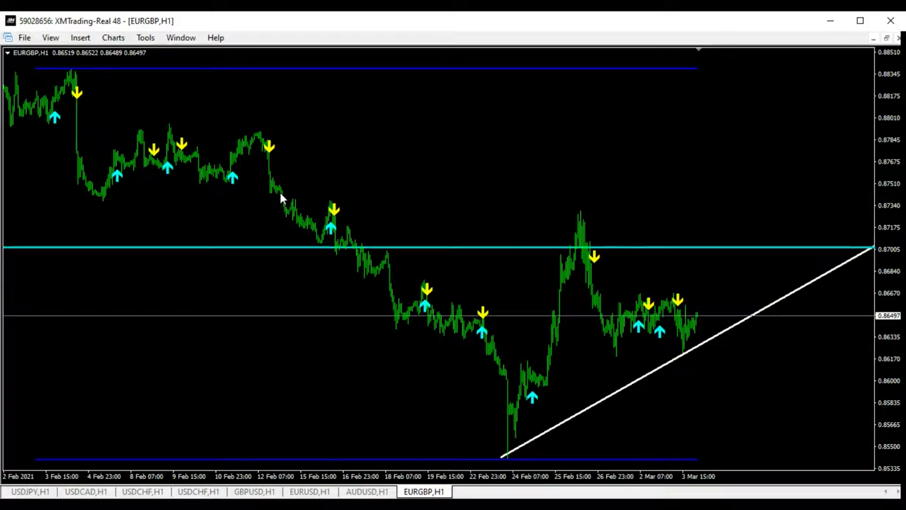
# Add another cyan horizontal line and move it up to about 0.87510.
pyautogui.click(52, 41)
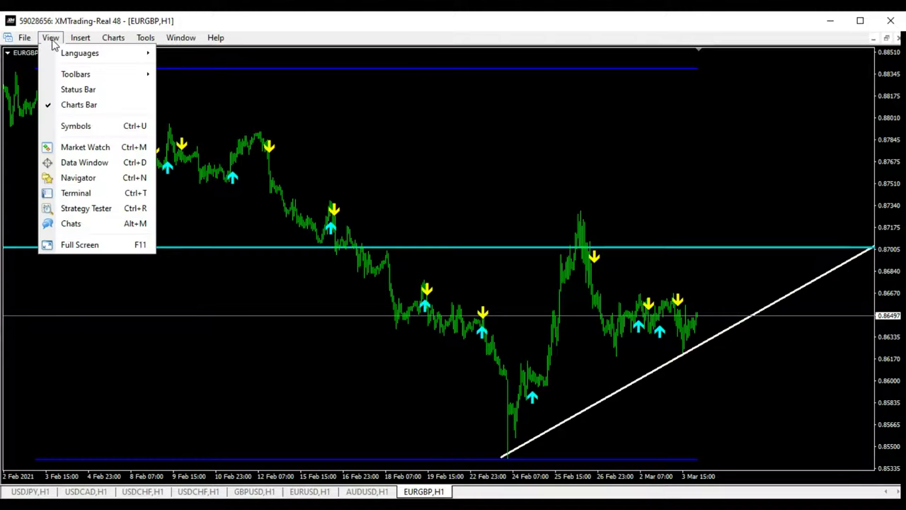
pyautogui.moveTo(77, 38)
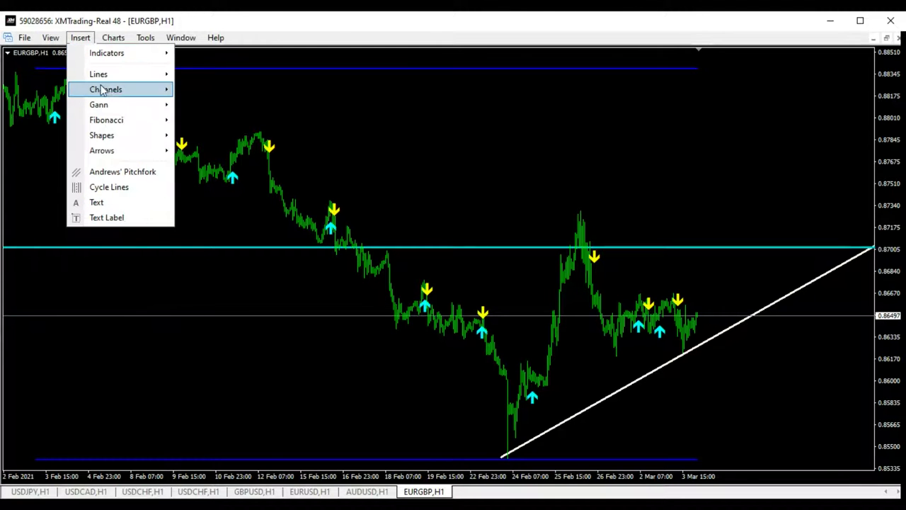
pyautogui.click(160, 74)
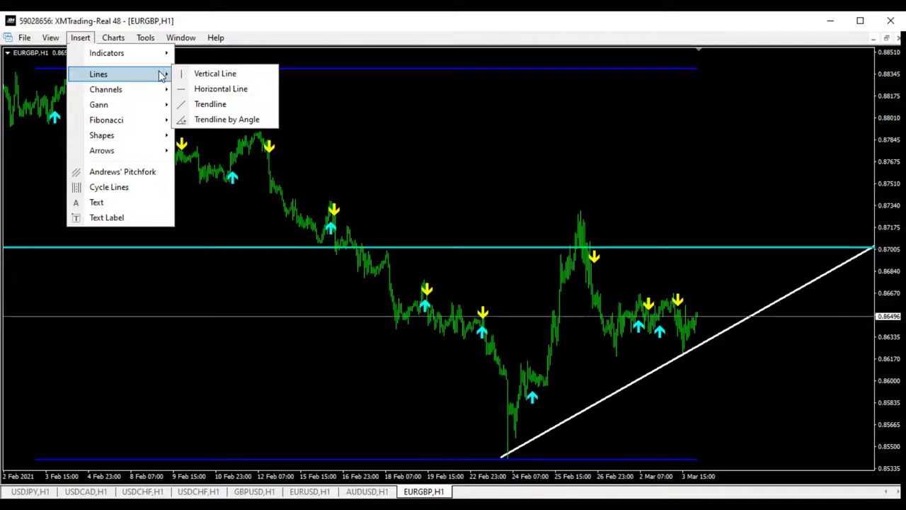
pyautogui.click(216, 89)
pyautogui.click(399, 177)
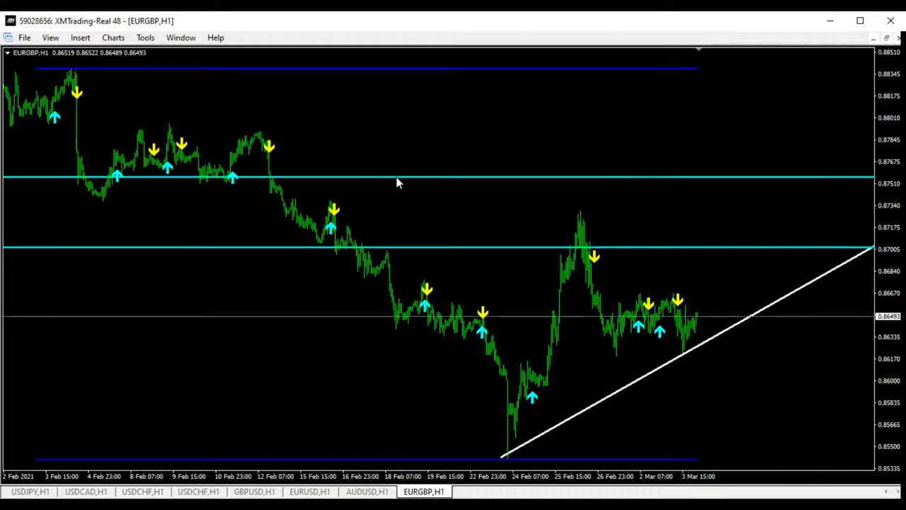
pyautogui.doubleClick(396, 177)
pyautogui.moveTo(397, 178); pyautogui.dragTo(395, 192)
pyautogui.doubleClick(394, 192)
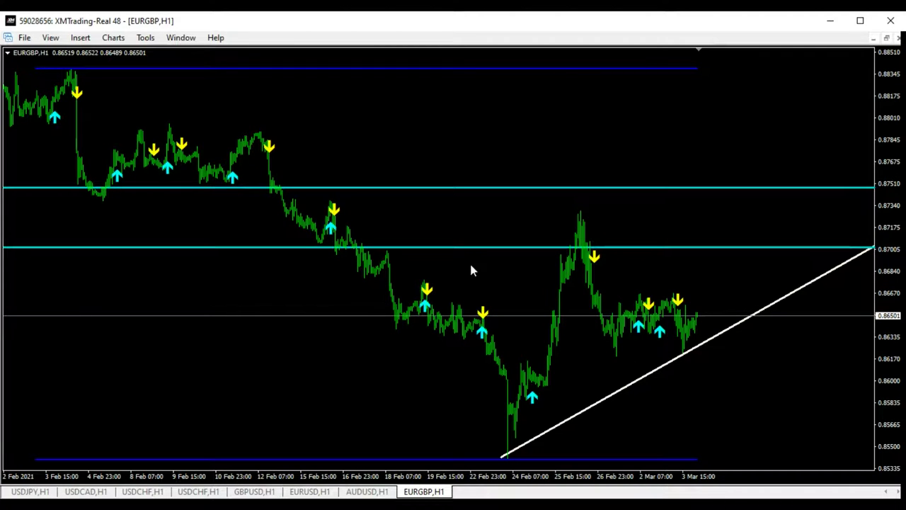
# Insert a horizontal line and move it to about 0.86170 on the trendline.
pyautogui.click(51, 38)
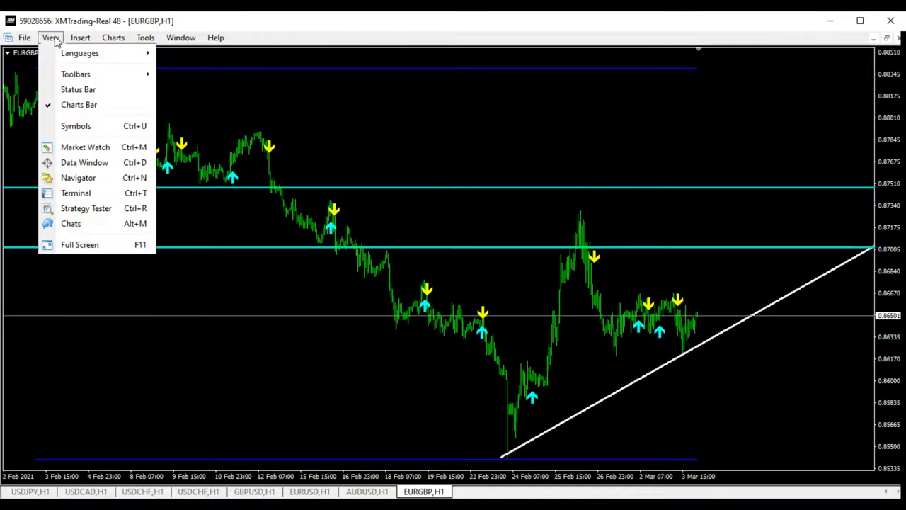
pyautogui.moveTo(80, 38)
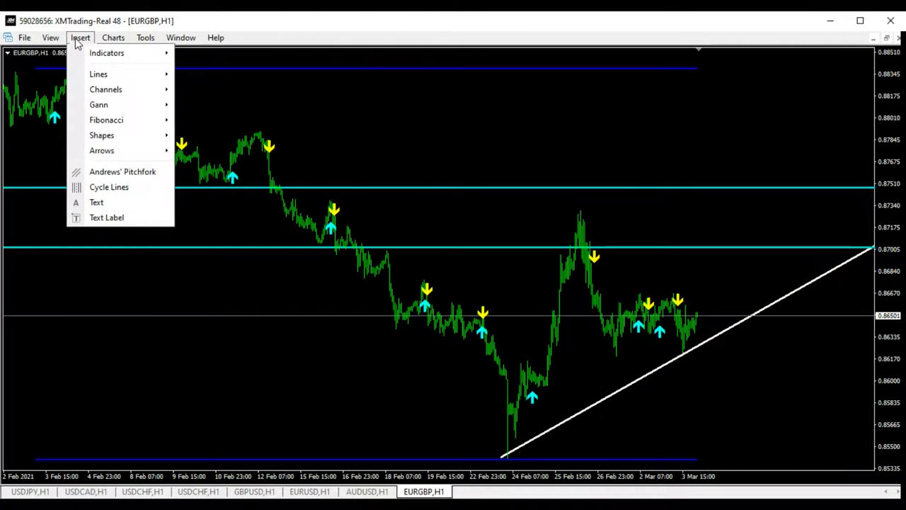
pyautogui.moveTo(154, 75)
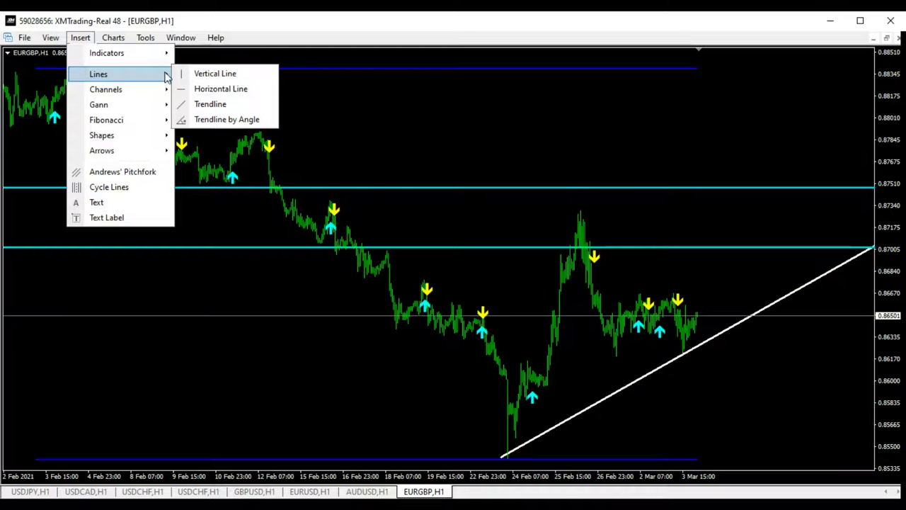
pyautogui.click(219, 90)
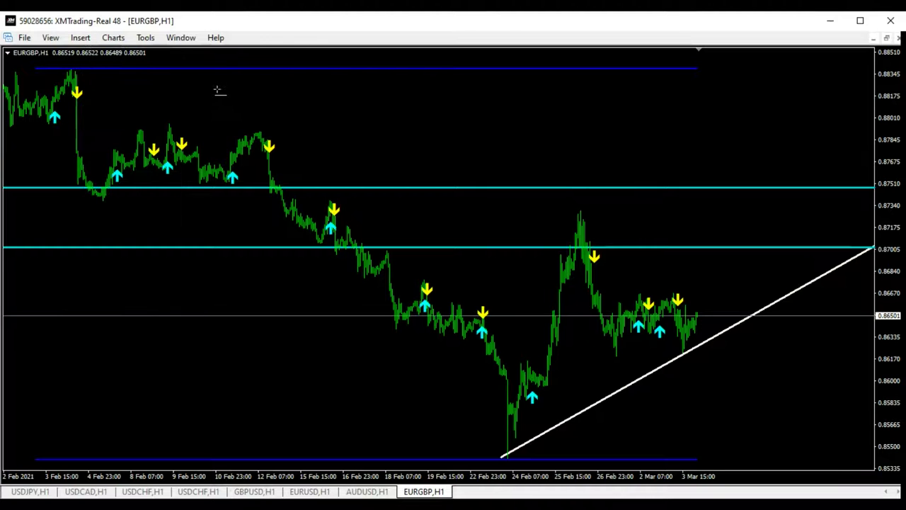
pyautogui.click(716, 375)
pyautogui.moveTo(726, 373); pyautogui.dragTo(730, 356)
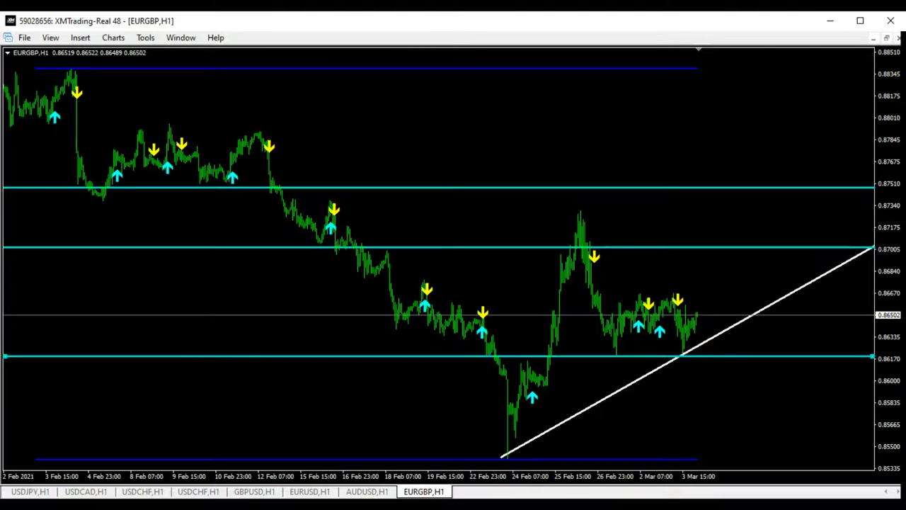
# Change that horizontal line's colour to Red.
pyautogui.doubleClick(771, 359)
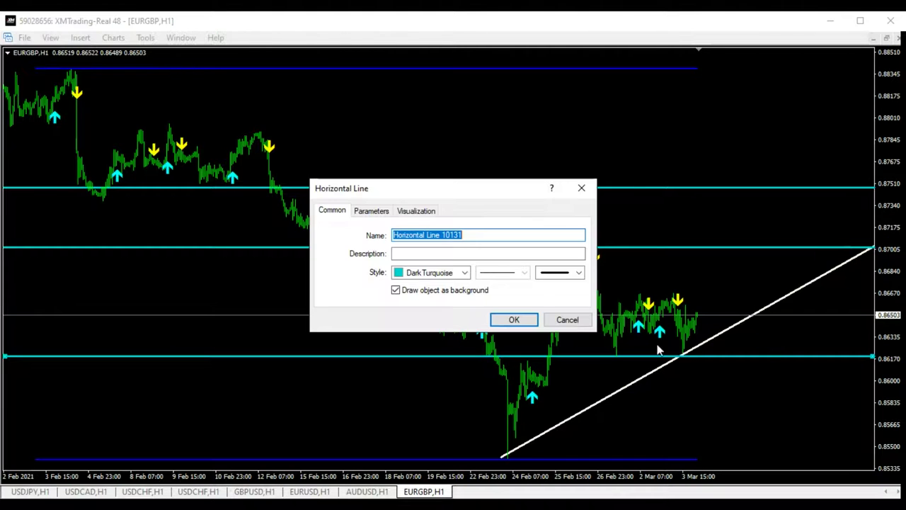
pyautogui.click(465, 272)
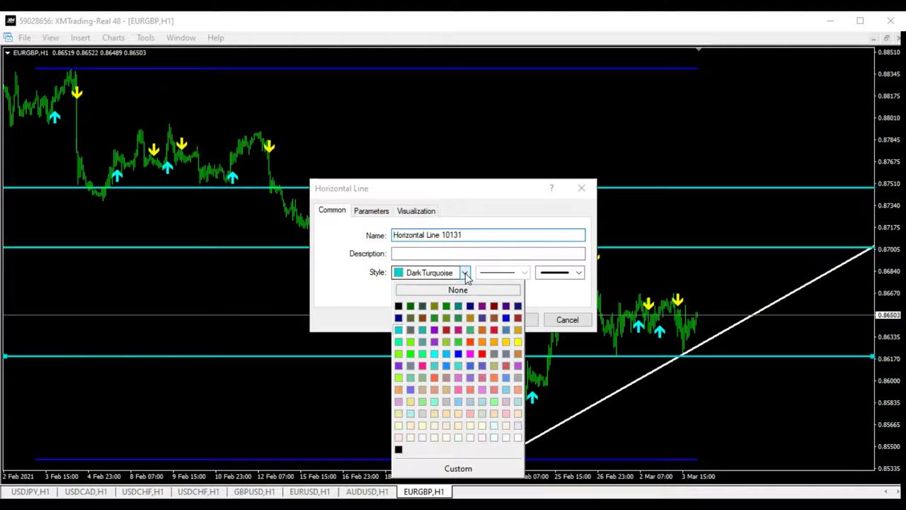
pyautogui.click(482, 354)
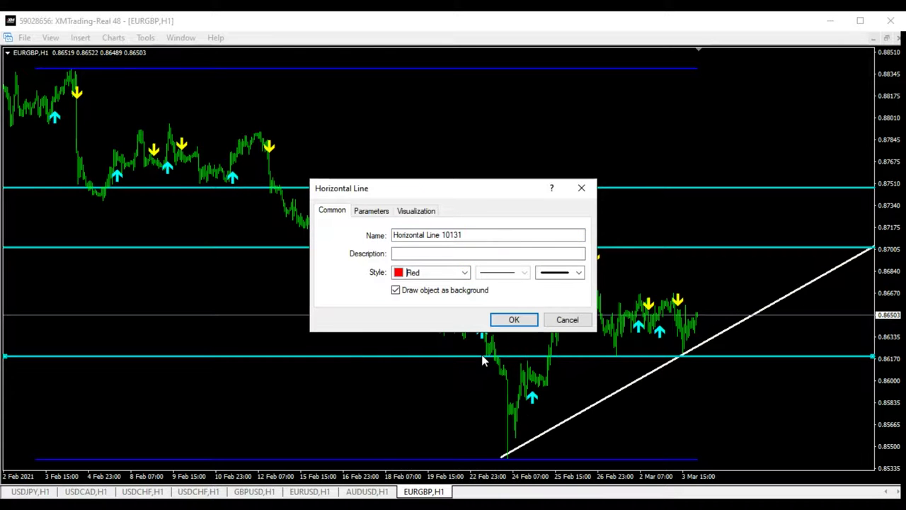
pyautogui.click(508, 320)
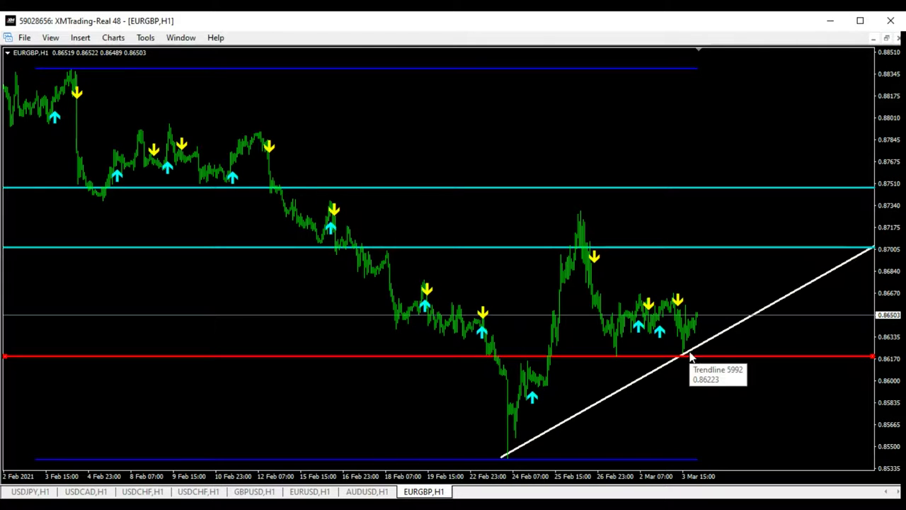
pyautogui.doubleClick(723, 361)
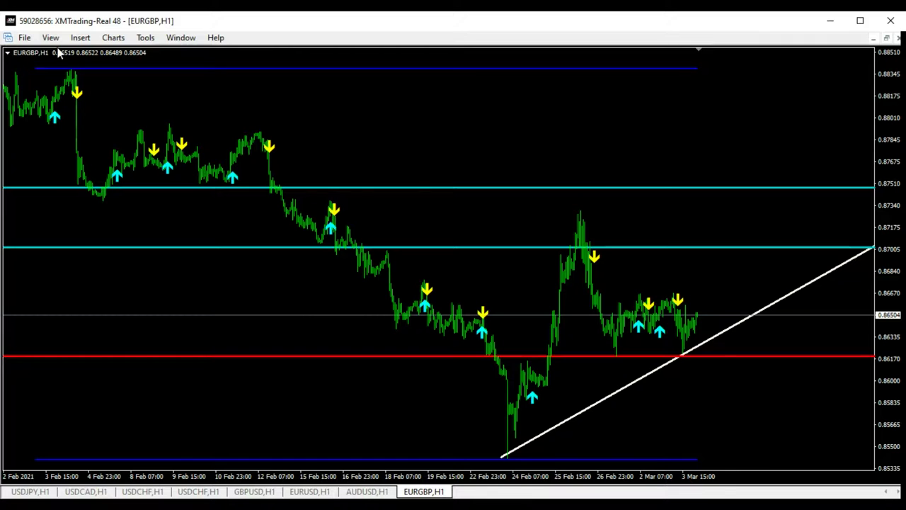
# Add a second red horizontal line at about 0.8597, below the 0.8619 line.
pyautogui.click(80, 38)
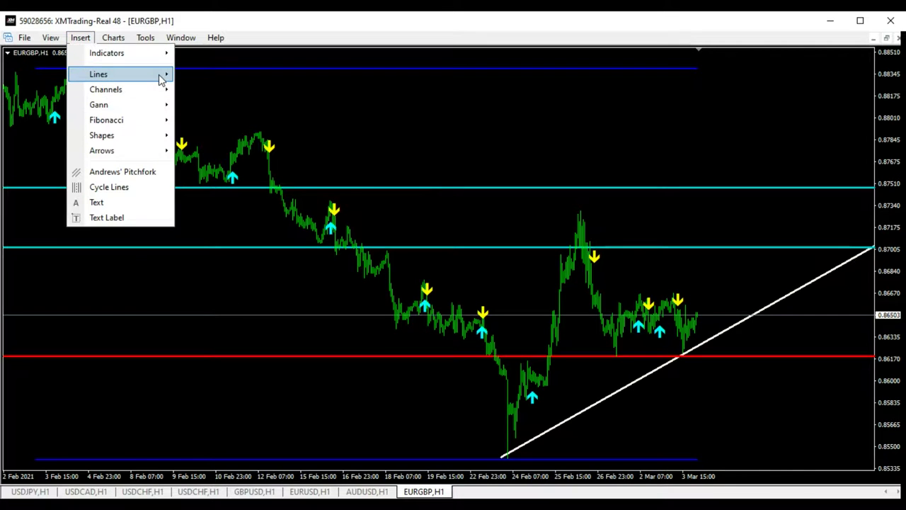
pyautogui.moveTo(164, 75)
pyautogui.click(212, 89)
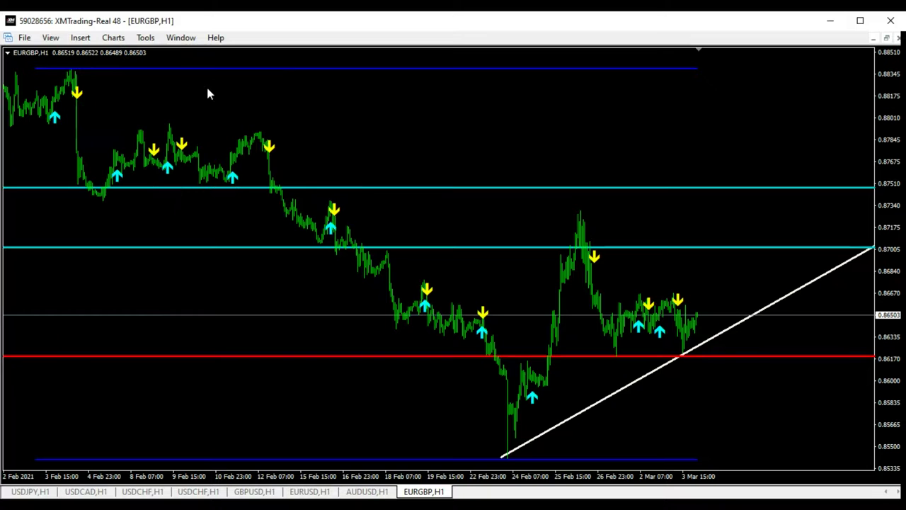
pyautogui.click(694, 394)
pyautogui.doubleClick(693, 394)
pyautogui.moveTo(693, 394); pyautogui.dragTo(694, 394)
pyautogui.click(693, 394)
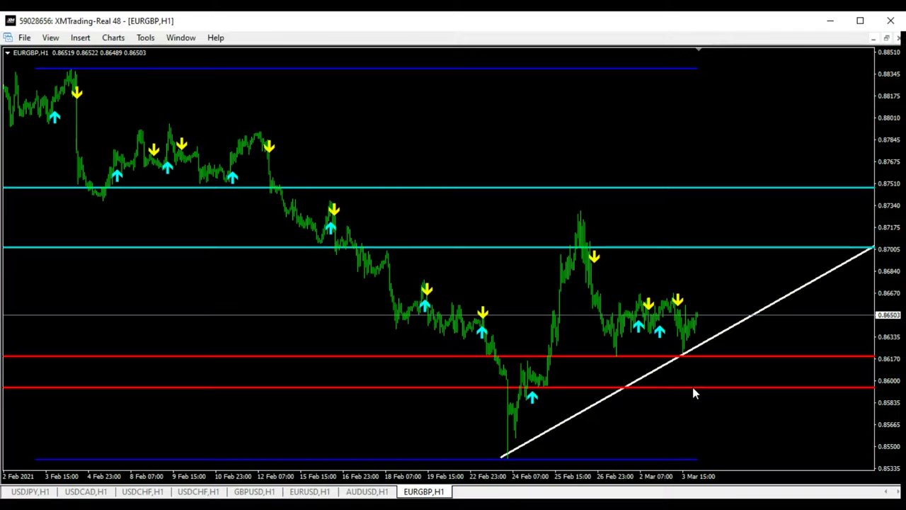